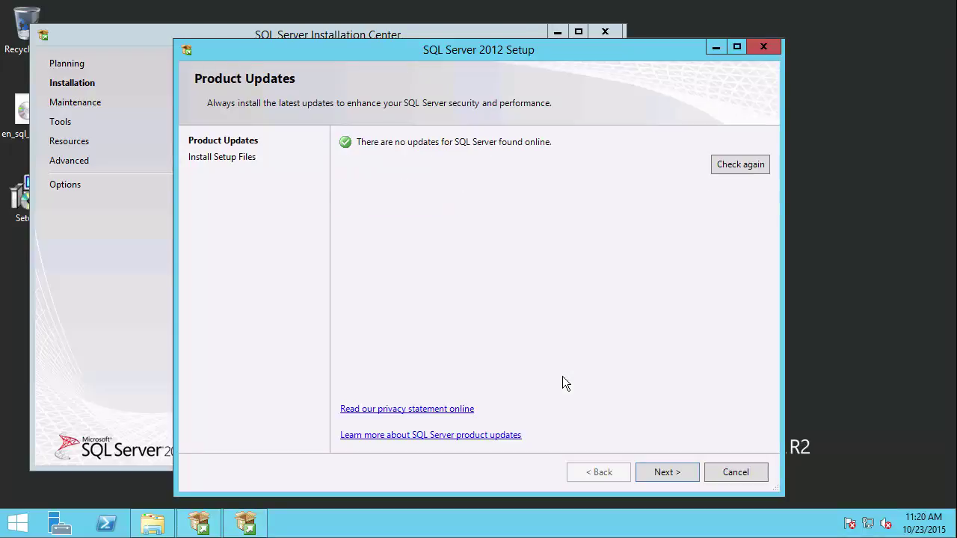
Step: Continue past the product updates, support rules and prefilled product key, and accept the license terms
click(668, 471)
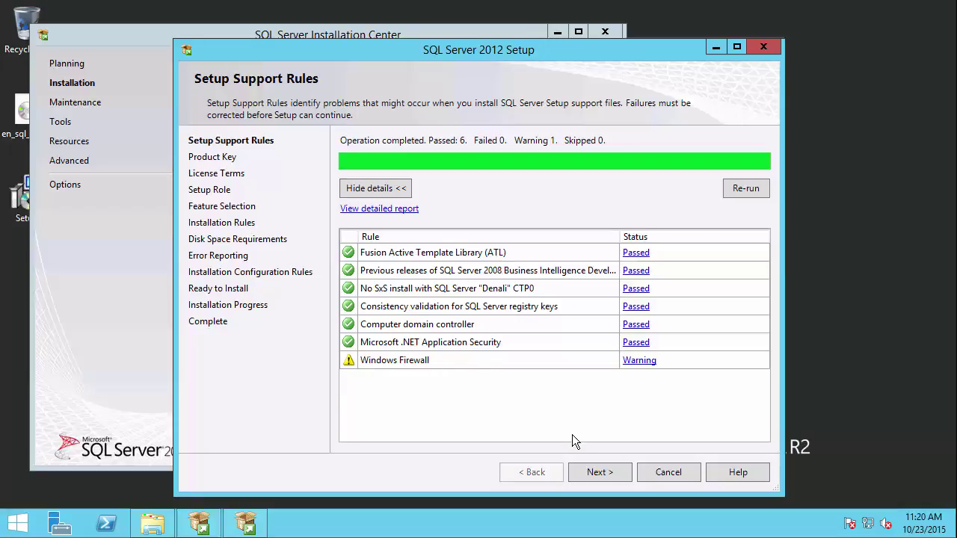
click(598, 473)
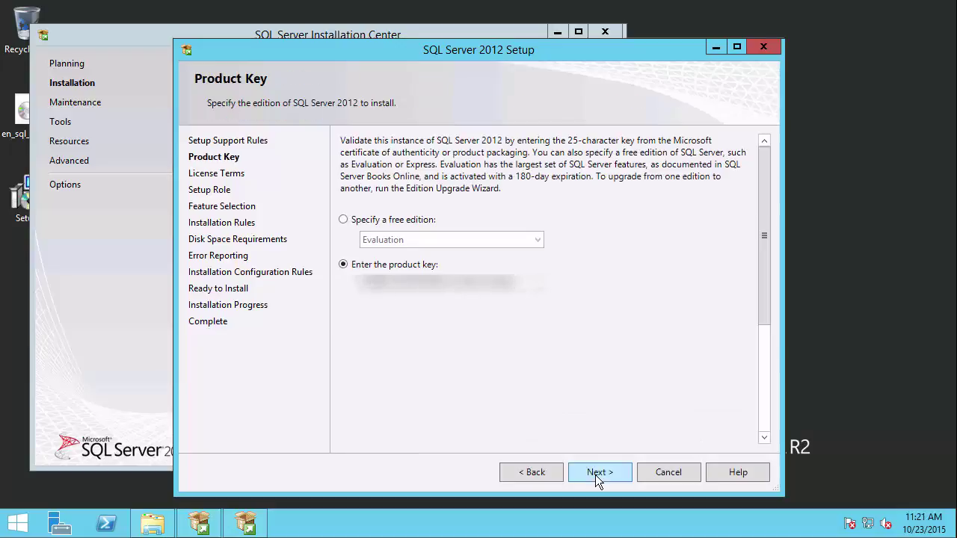
click(595, 475)
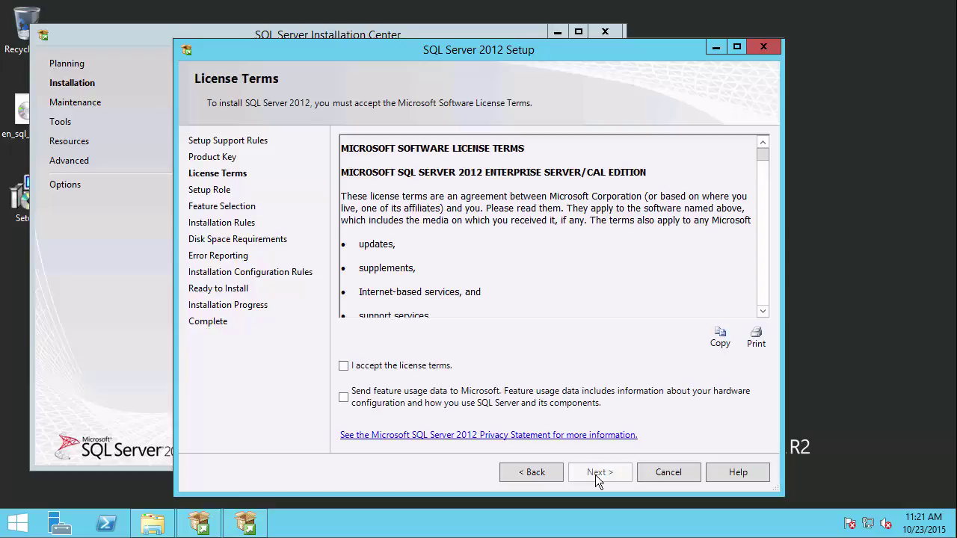
click(344, 367)
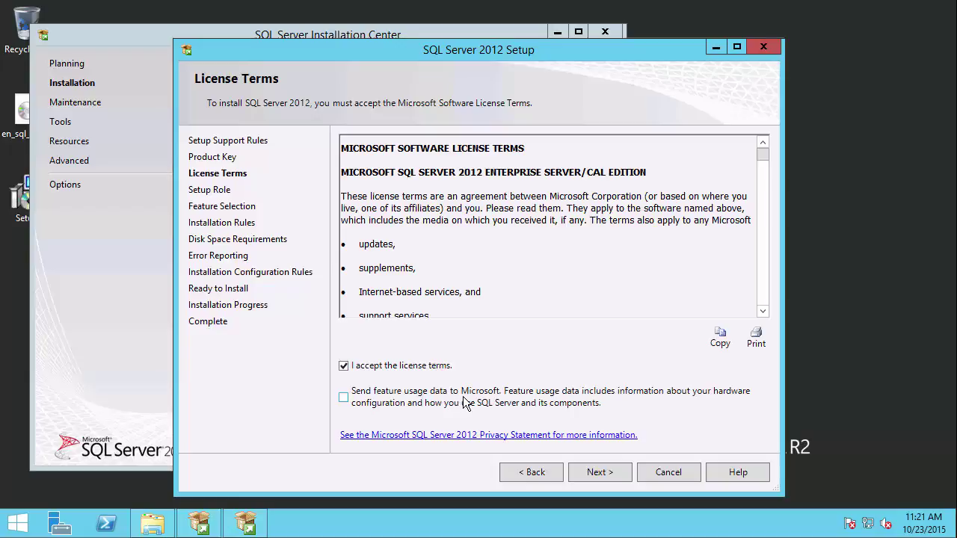
click(603, 473)
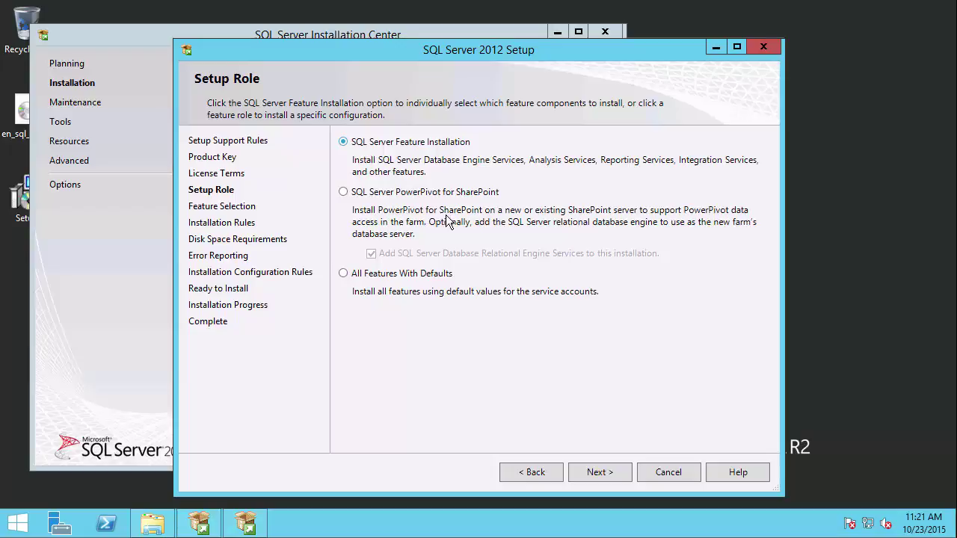
Step: Keep the SQL Server Feature Installation role and select the Database Engine Services and Analysis Services instance features
click(618, 474)
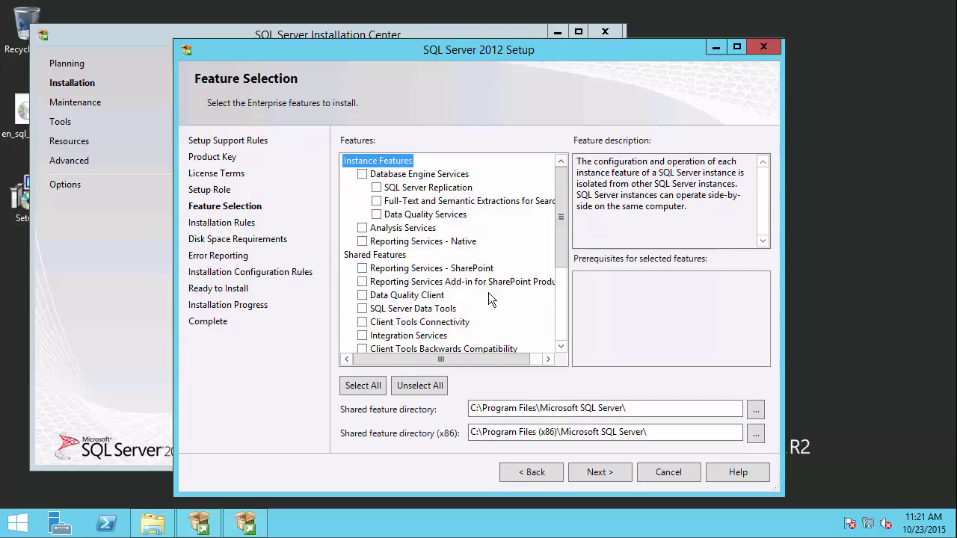
click(363, 174)
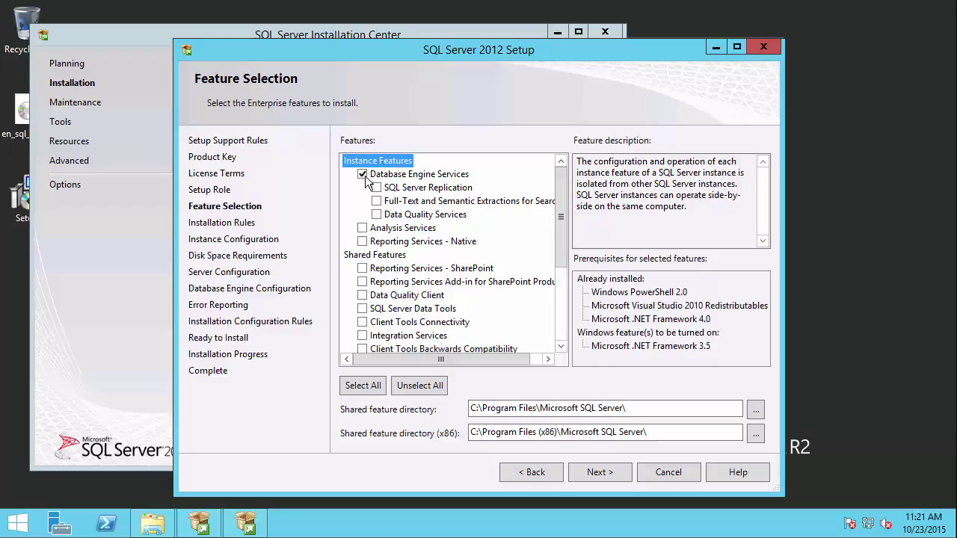
click(363, 228)
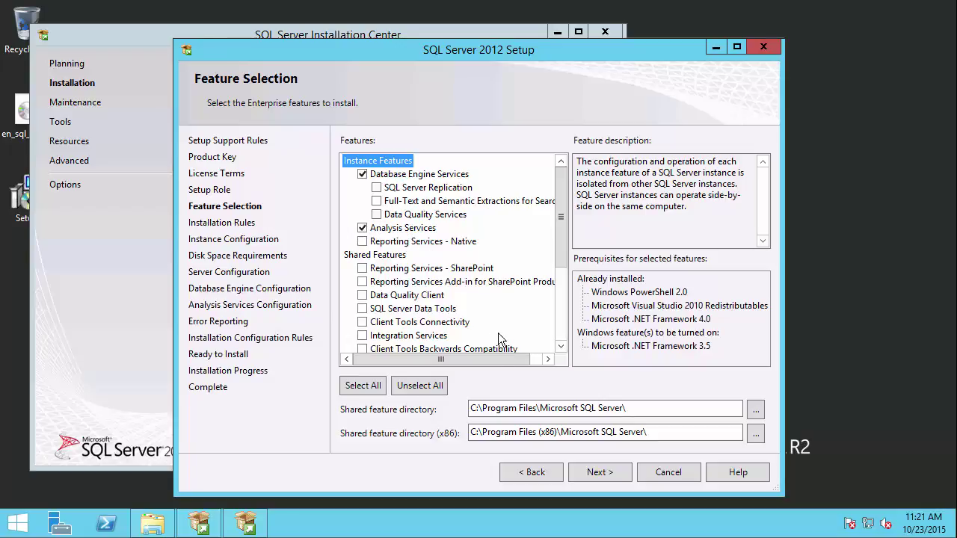
Step: Select SQL Server Data Tools, Client Tools Connectivity, Integration Services, Client Tools Backwards Compatibility, Client Tools SDK and both Management Tools, and confirm the feature selection
click(561, 347)
click(561, 348)
click(561, 348)
click(561, 348)
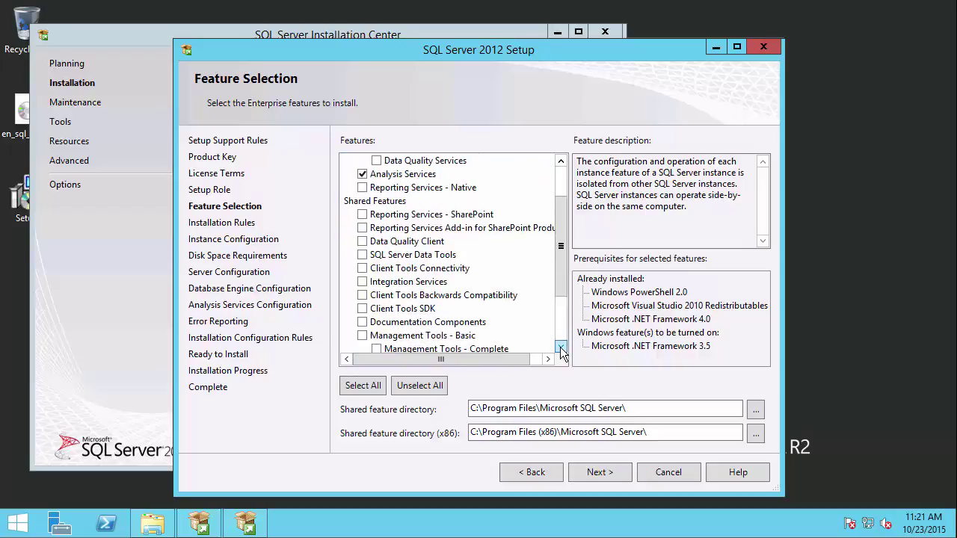
click(363, 256)
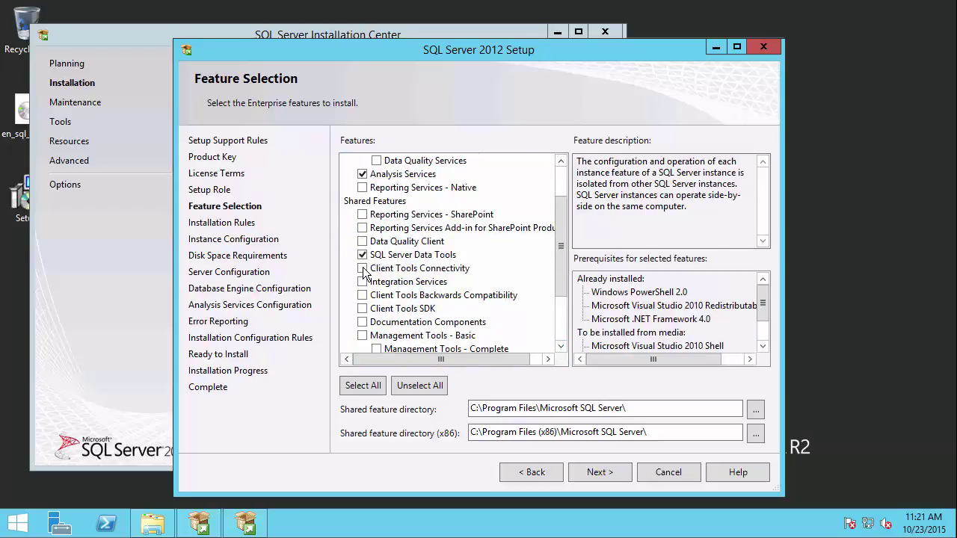
click(363, 269)
click(364, 283)
click(363, 296)
click(363, 310)
click(363, 337)
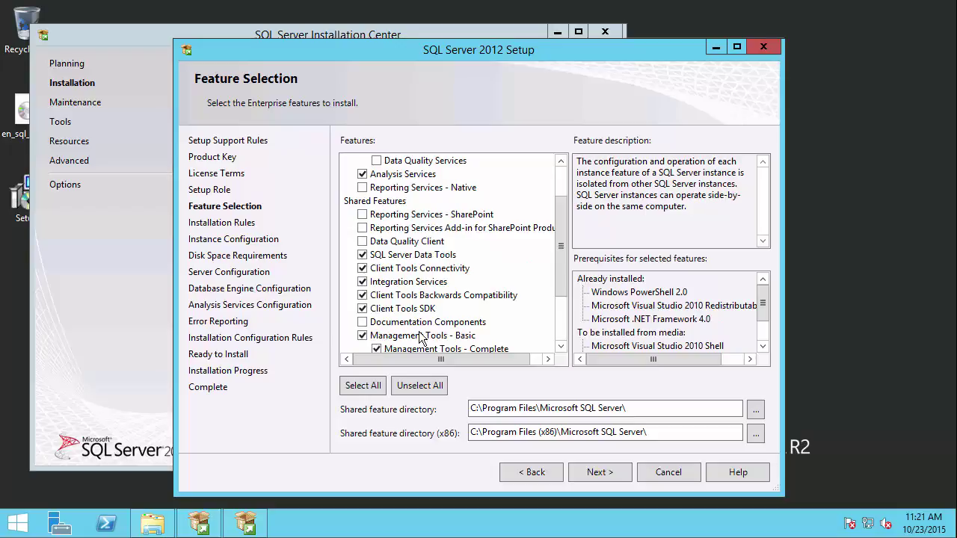
click(561, 346)
click(561, 346)
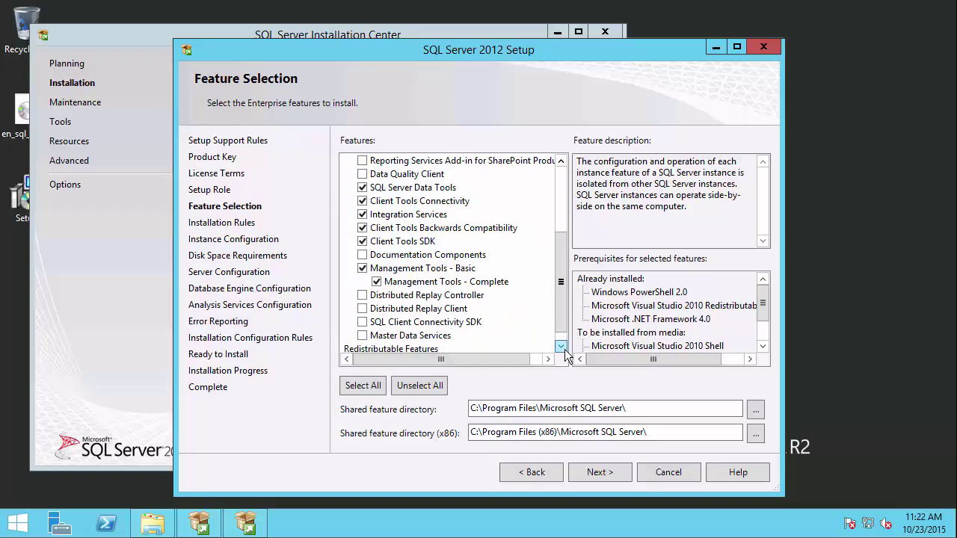
click(562, 347)
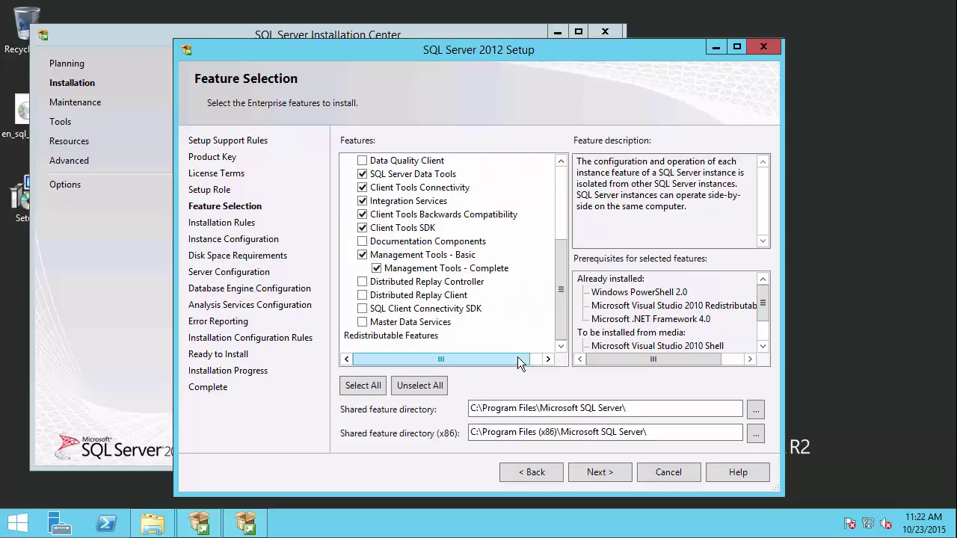
click(608, 470)
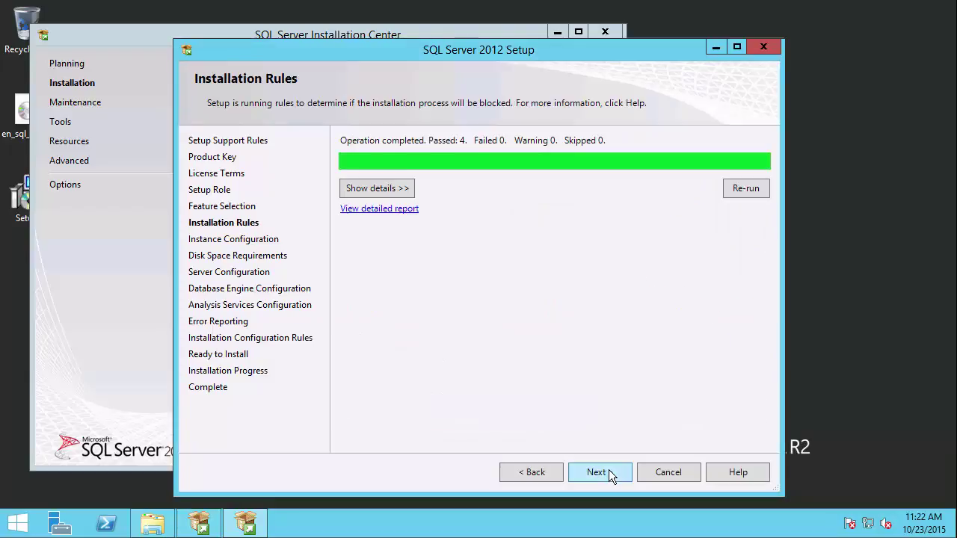
Step: Keep the default instance MSSQLSERVER and the default service accounts, continuing to the Database Engine configuration
click(608, 470)
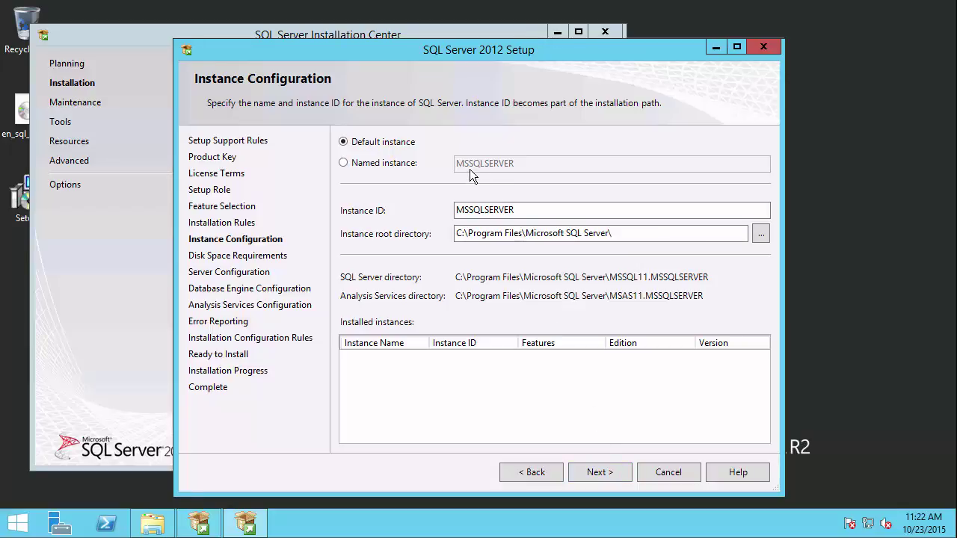
click(604, 475)
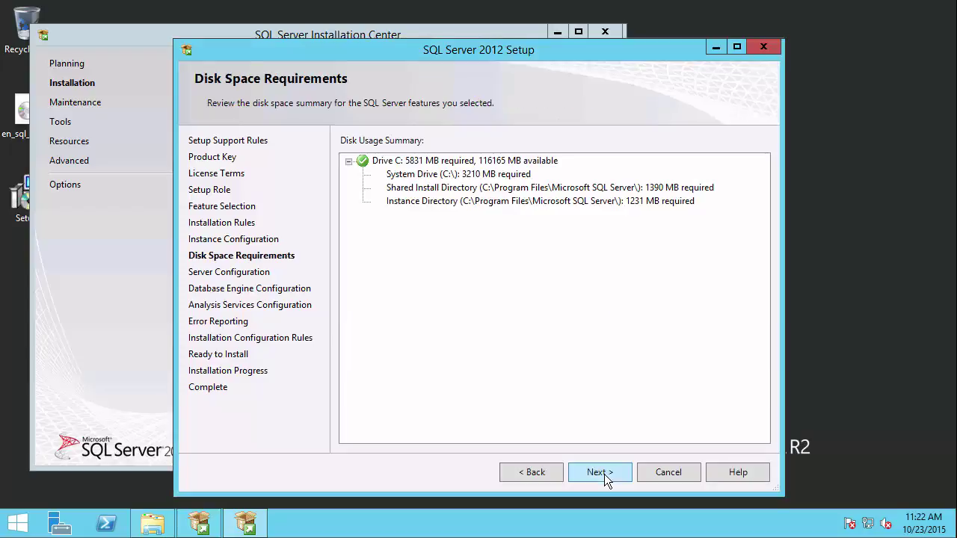
click(604, 474)
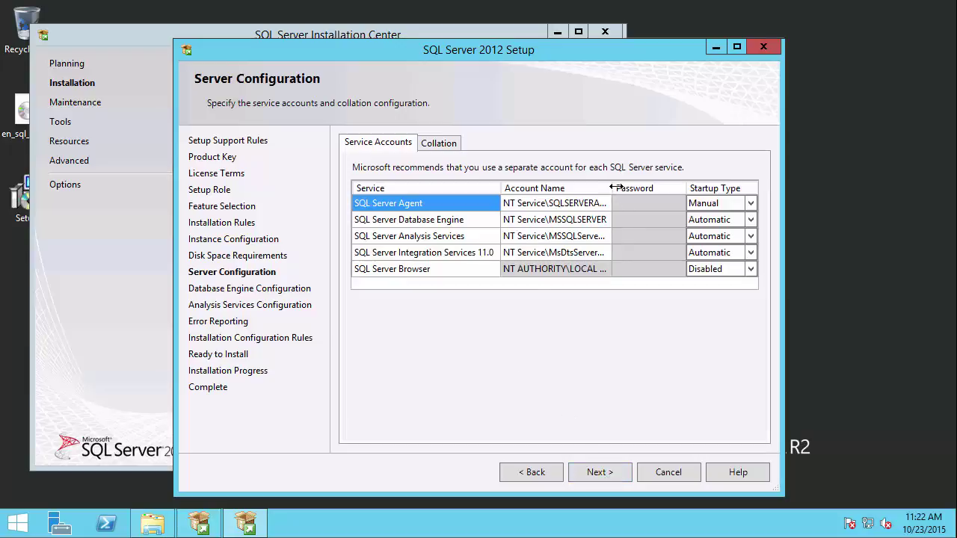
drag(616, 187, 667, 189)
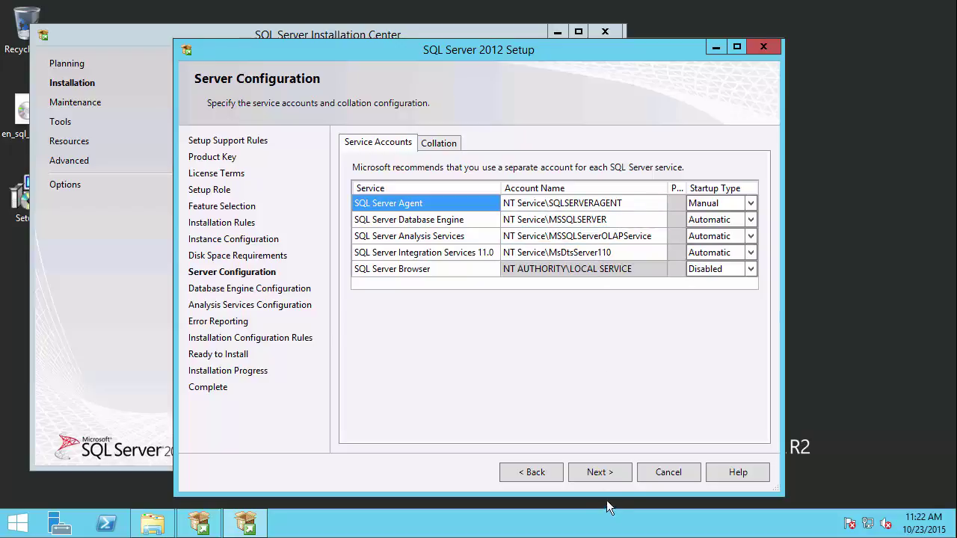
click(611, 474)
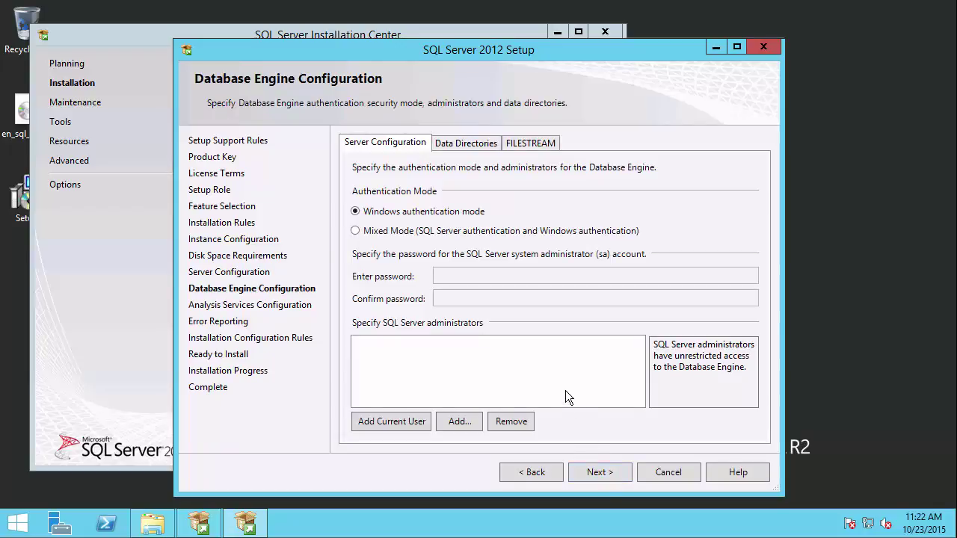
Step: Add the current user as administrator for the Database Engine in Windows authentication mode and for Analysis Services in Multidimensional and Data Mining Mode
click(393, 423)
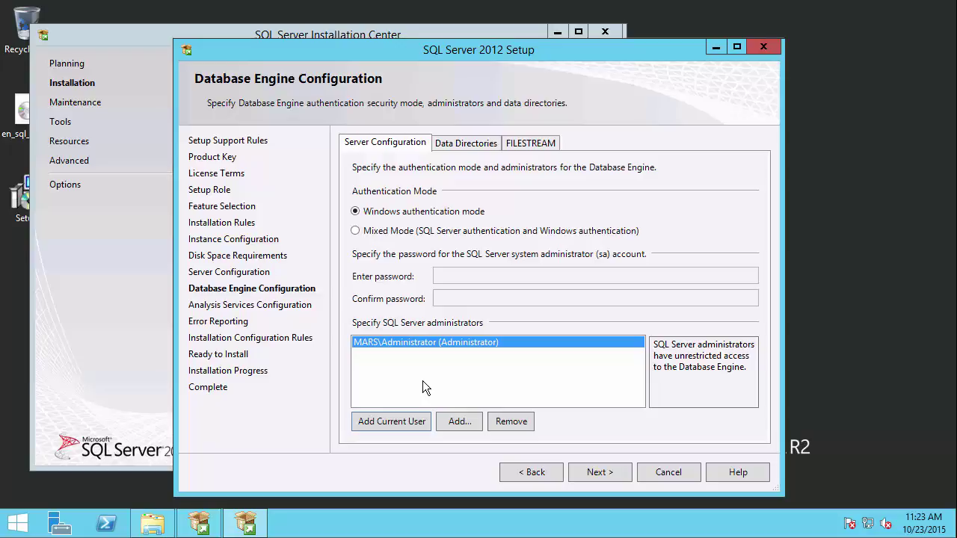
click(604, 476)
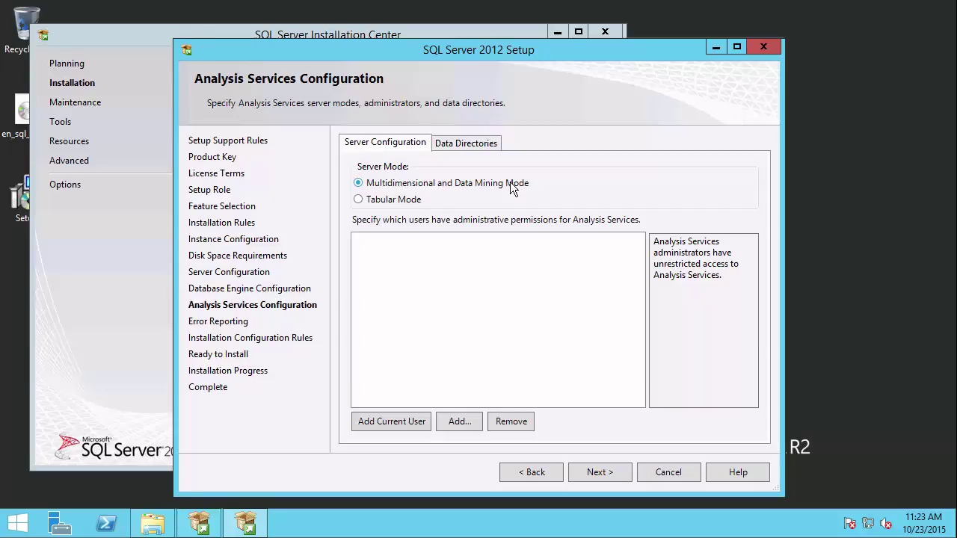
click(402, 425)
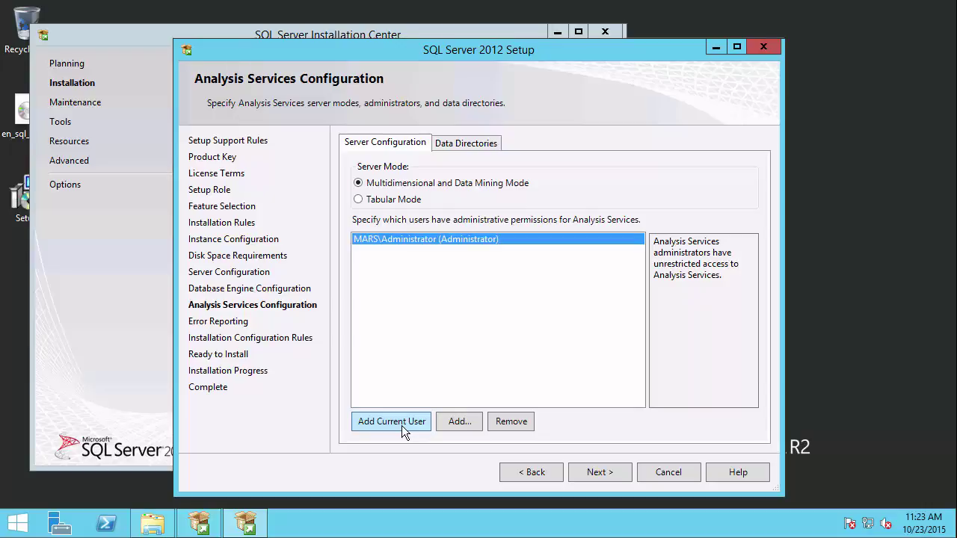
click(617, 472)
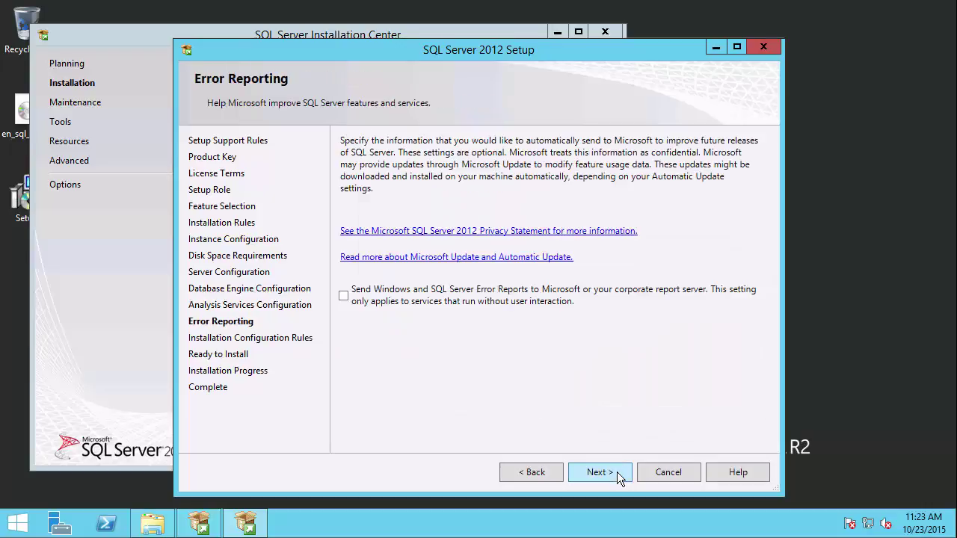
Step: Leave error reporting off, continue past the installation configuration rules and start the SQL Server installation
click(617, 472)
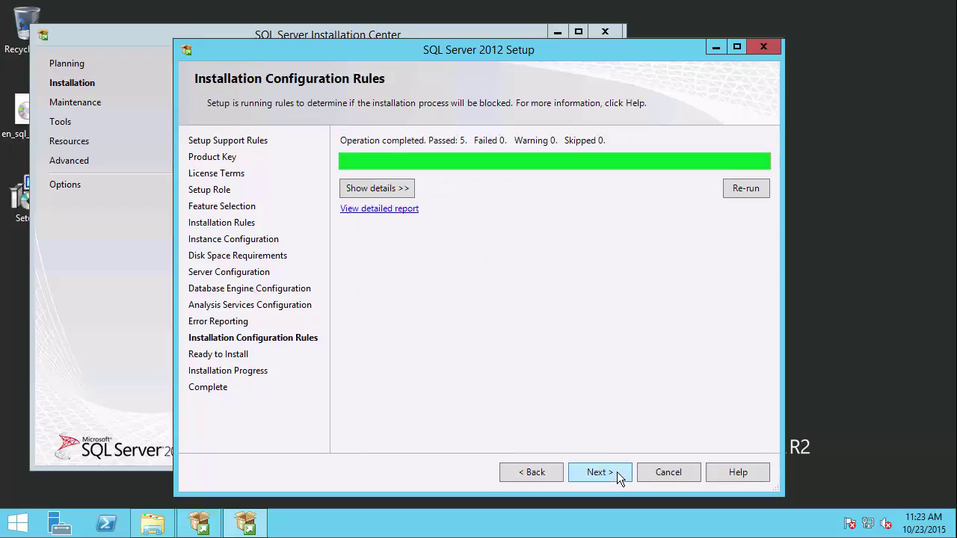
click(602, 475)
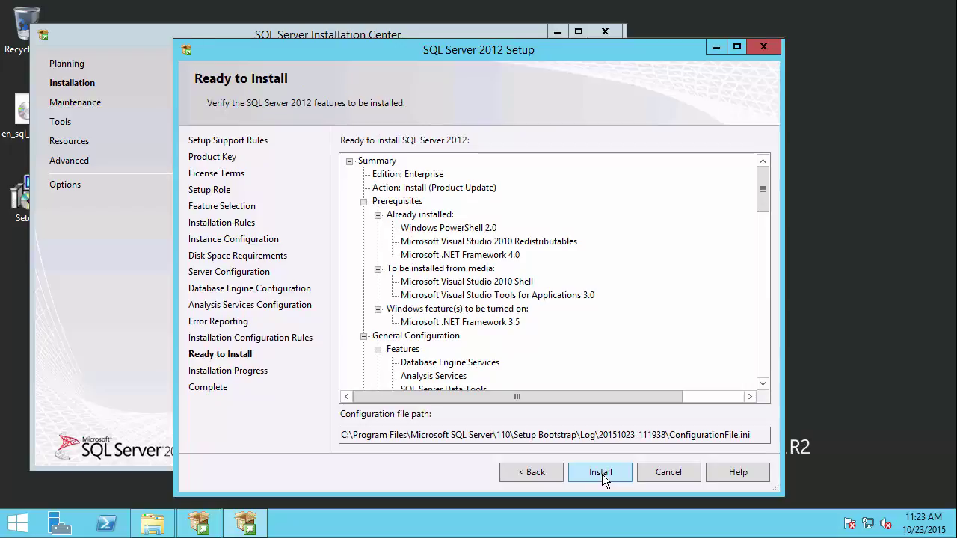
click(602, 475)
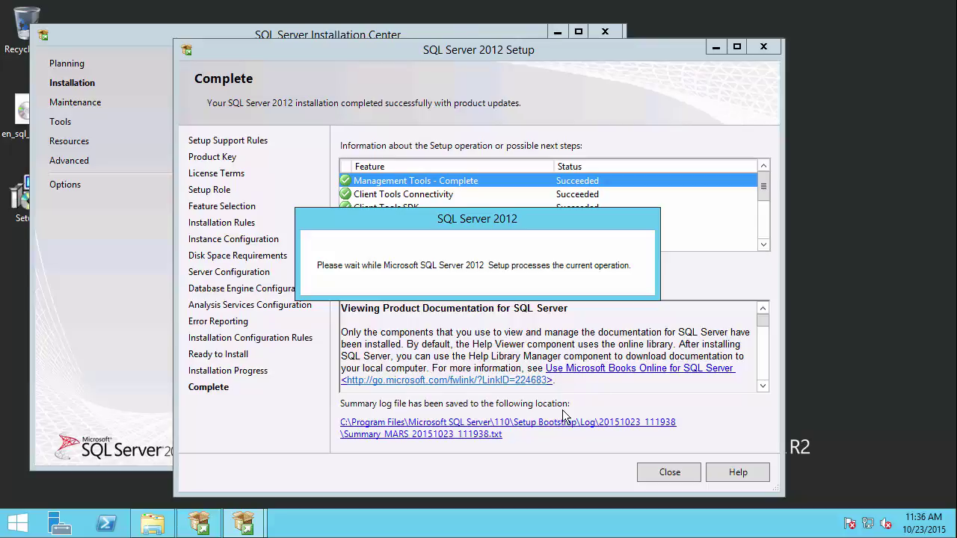
Step: Review the status of the installed features, and close the setup wizard and the SQL Server Installation Center
click(503, 220)
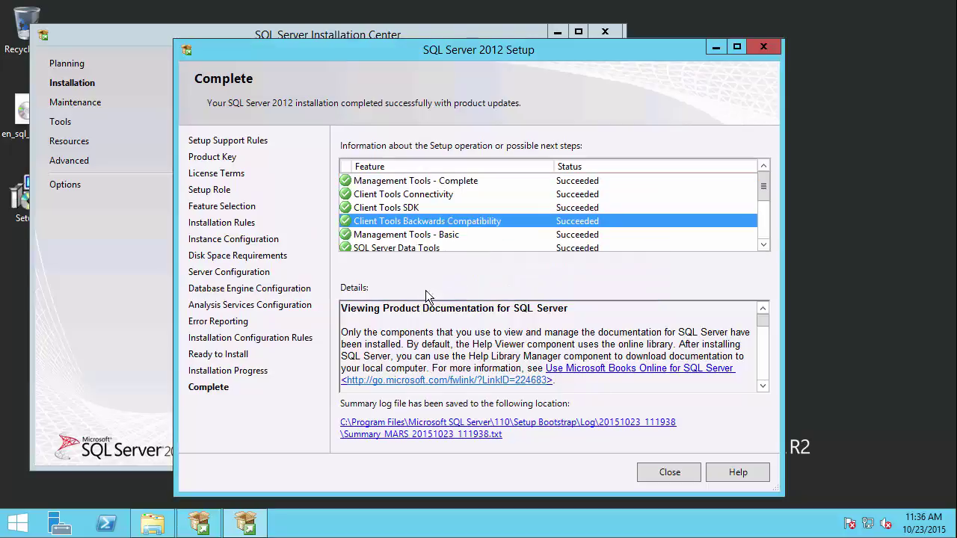
click(764, 244)
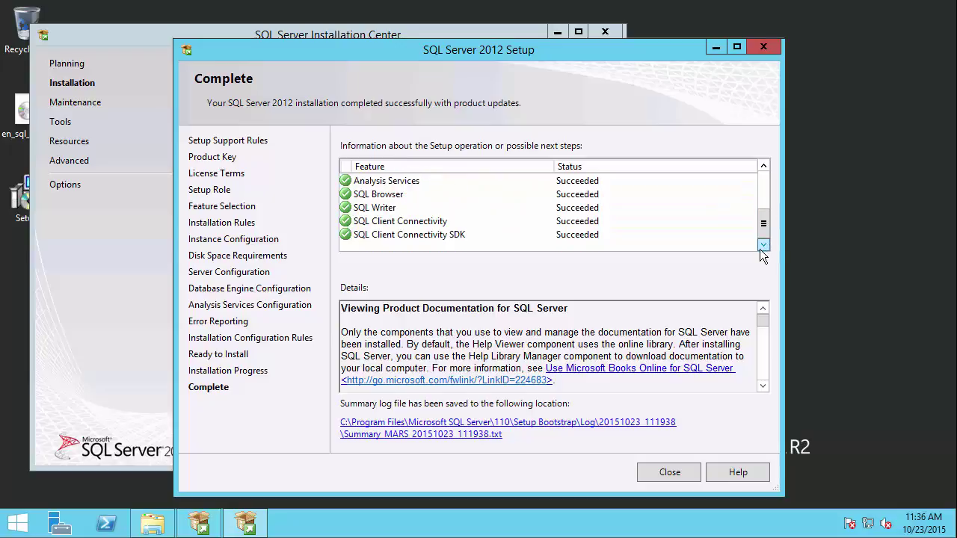
click(669, 473)
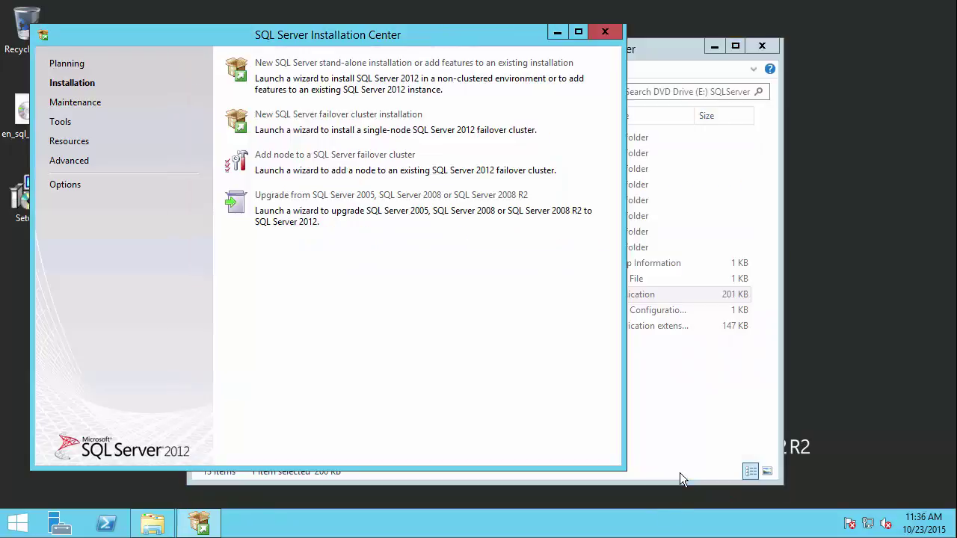
click(612, 33)
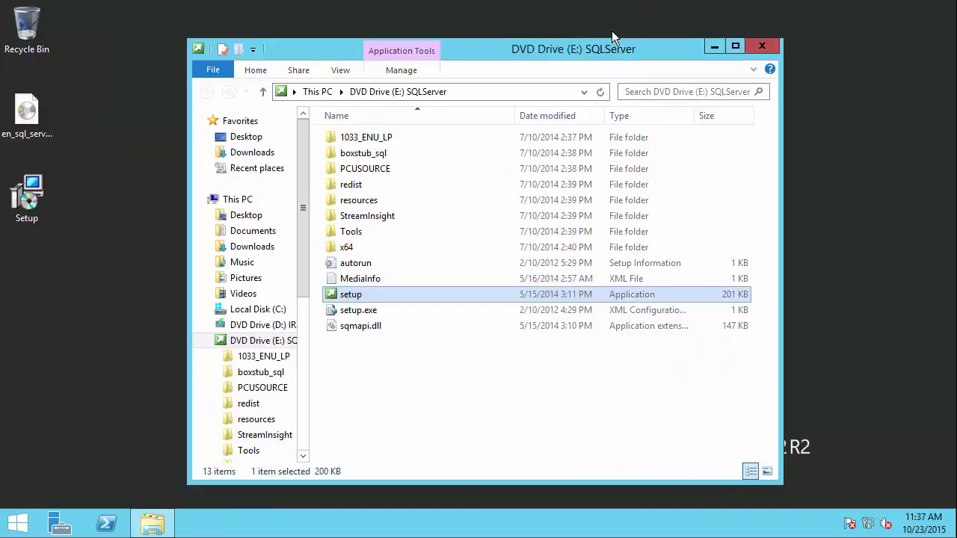
Step: Search the installed apps for SQL Server and launch SQL Server Management Studio
click(17, 528)
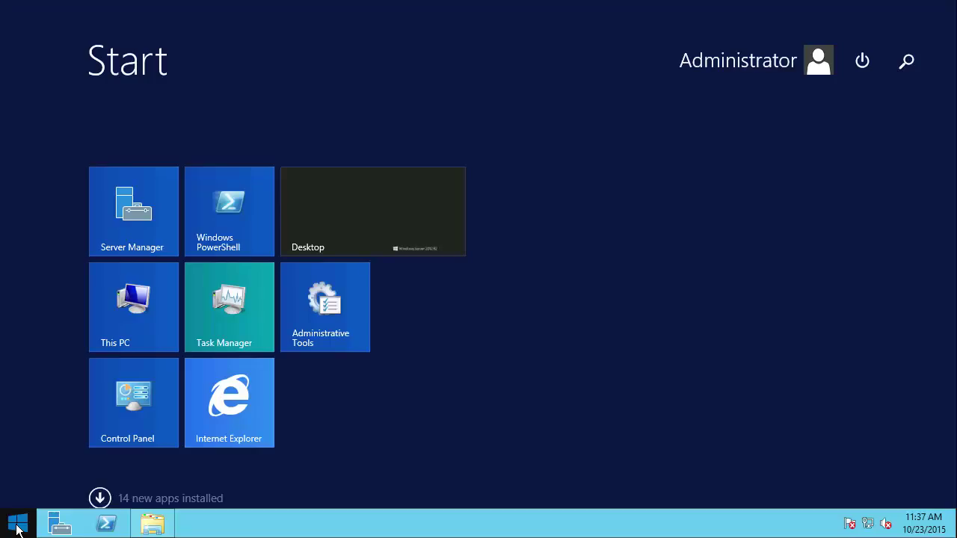
text(sql)
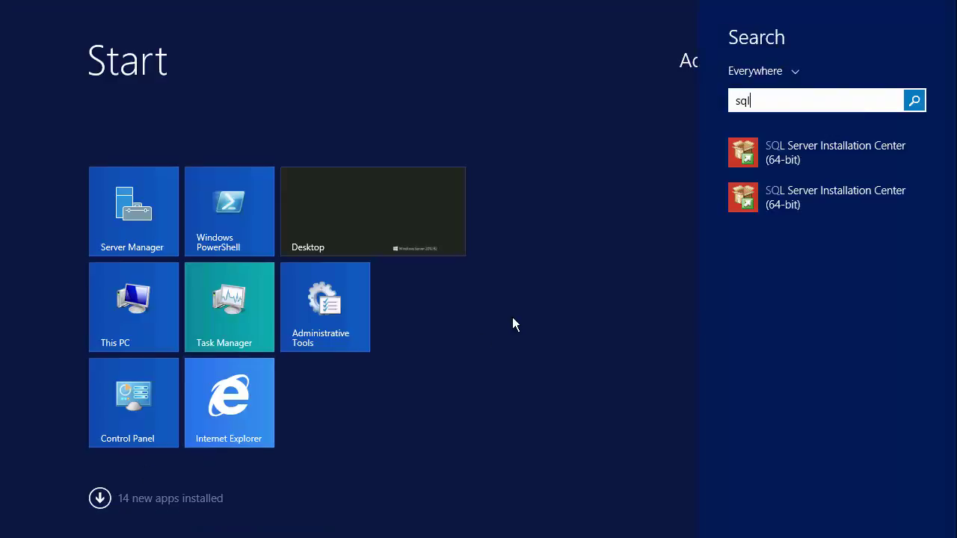
key(Down)
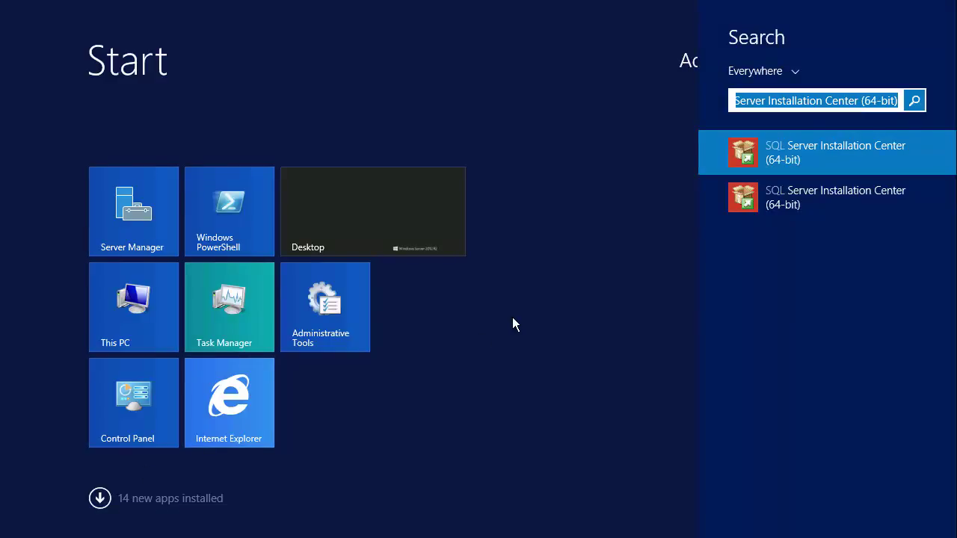
text(serv)
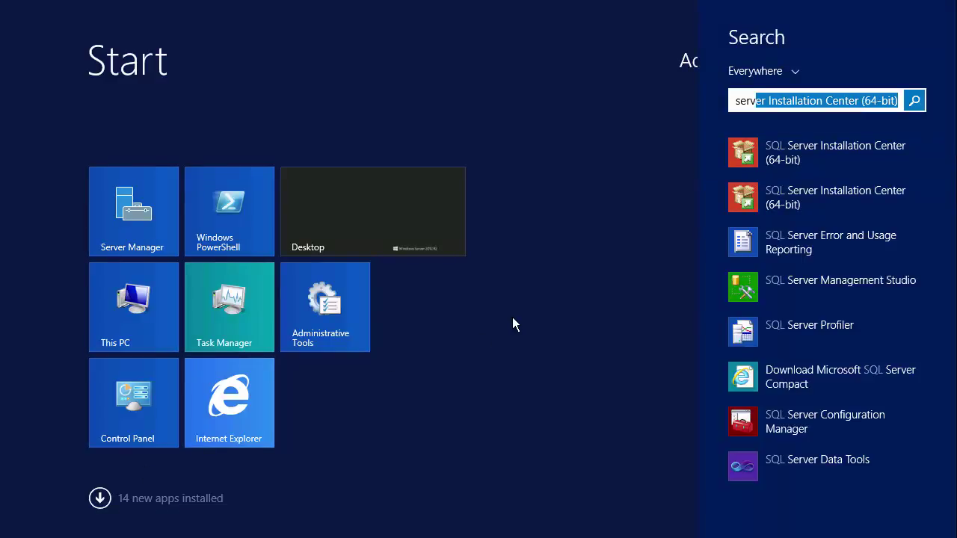
text(er)
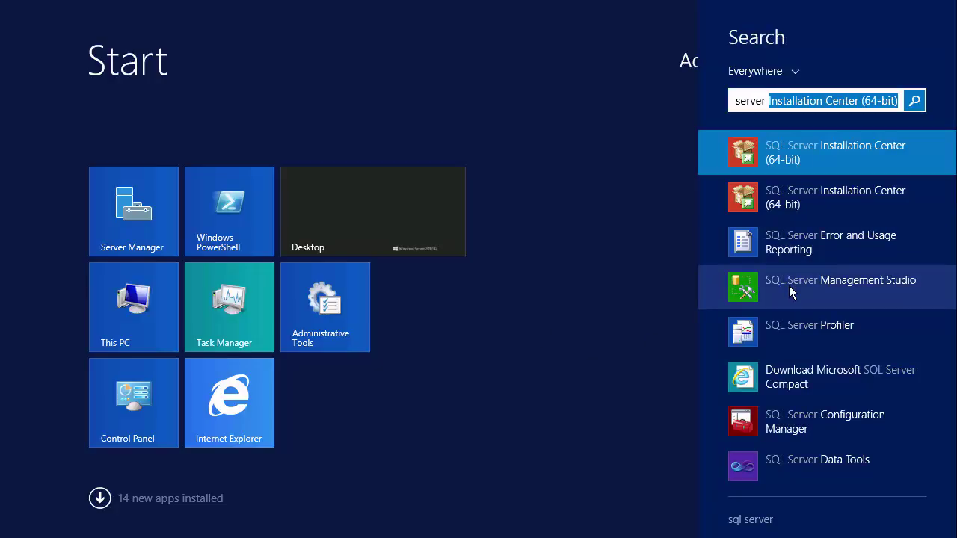
click(789, 287)
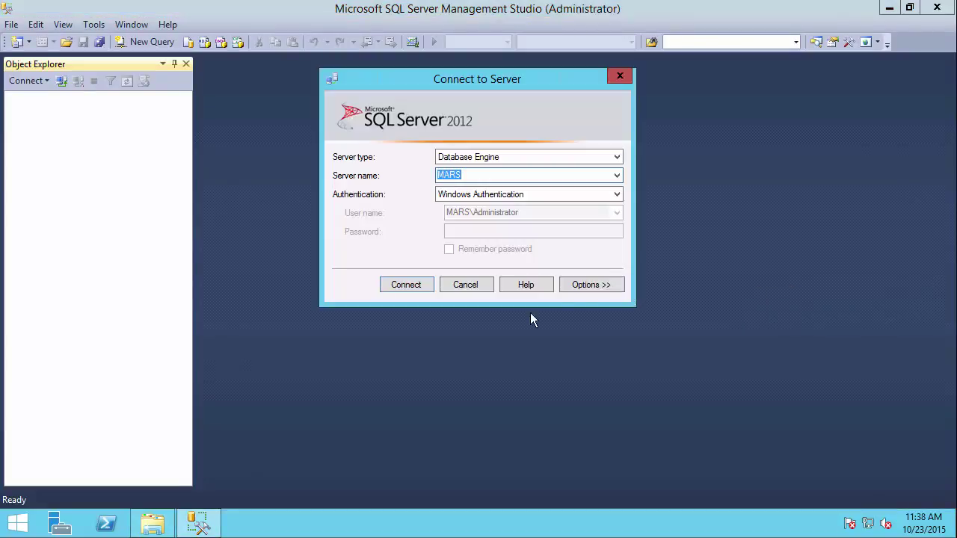
Step: Connect to the Database Engine and to Analysis Services on the MARS server using Windows Authentication
click(387, 285)
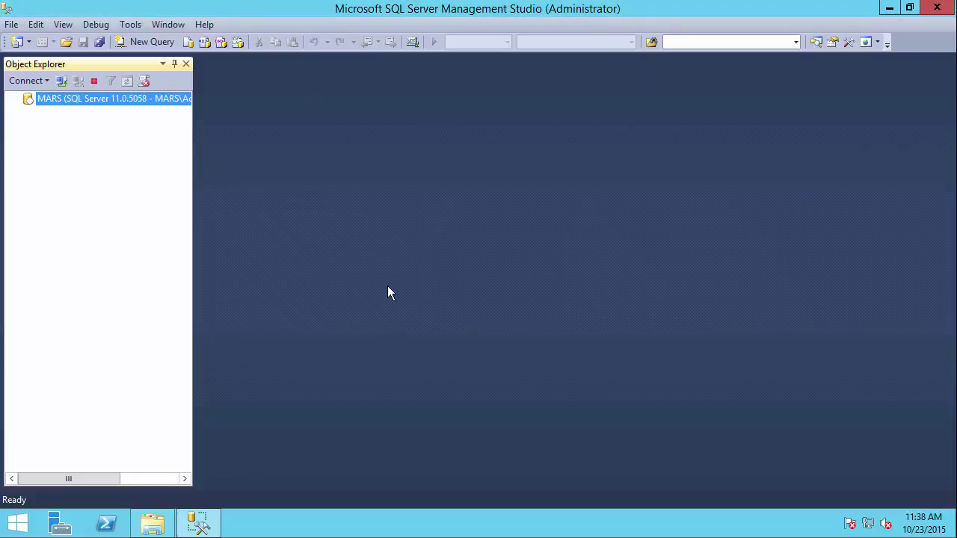
click(35, 81)
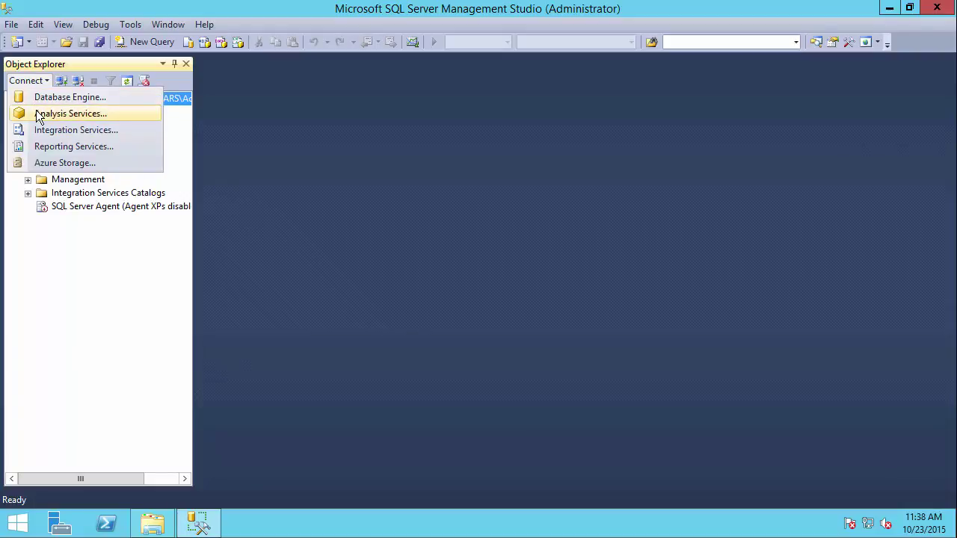
click(39, 114)
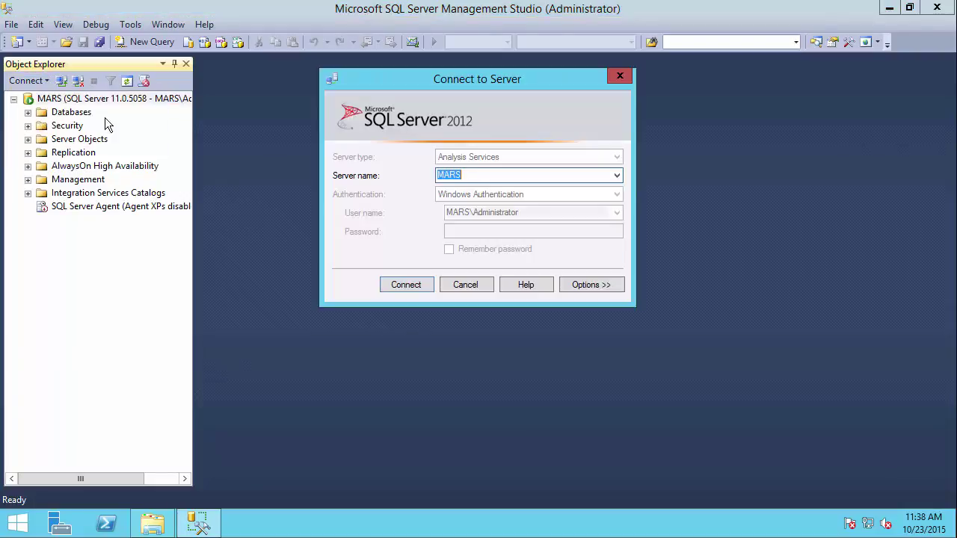
click(406, 285)
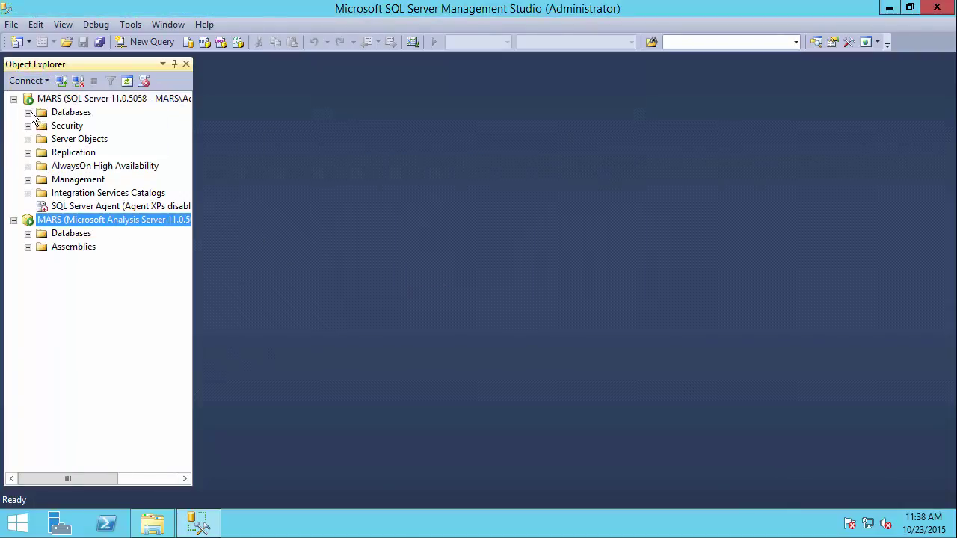